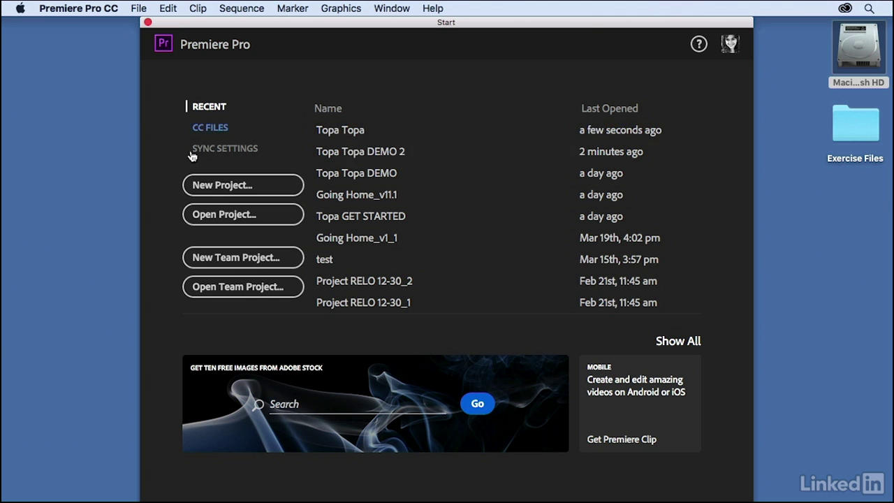
- Open Topa Topa.prproj from Desktop > Exercise Files > Project
{"action": "left_click", "coordinate": [216, 217]}
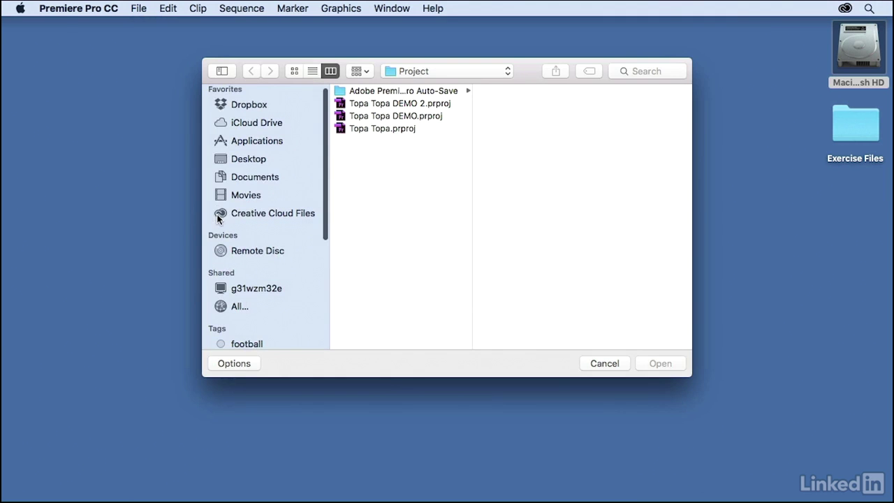
{"action": "left_click", "coordinate": [252, 159]}
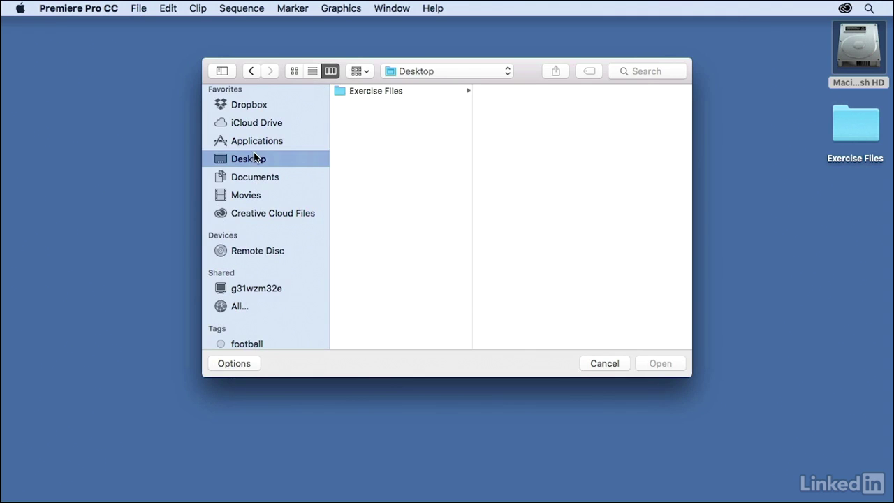
{"action": "left_click", "coordinate": [383, 92]}
{"action": "left_click", "coordinate": [512, 116]}
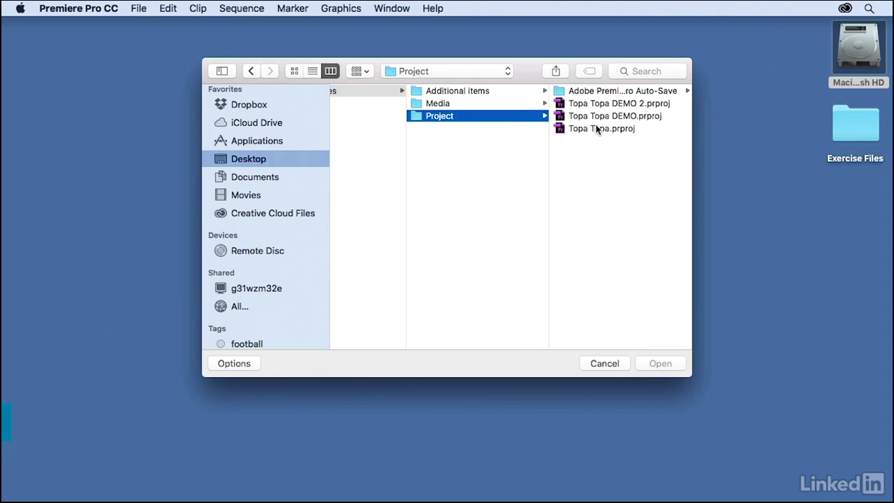
{"action": "left_click", "coordinate": [592, 129]}
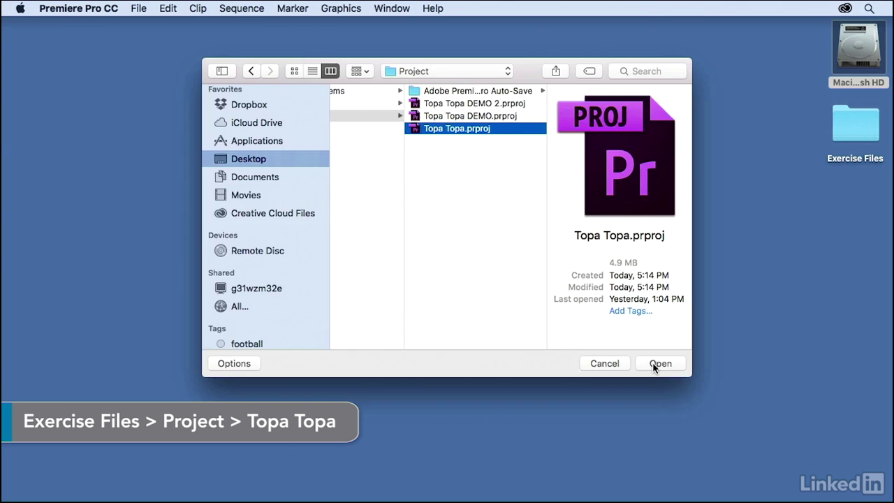
{"action": "left_click", "coordinate": [660, 363]}
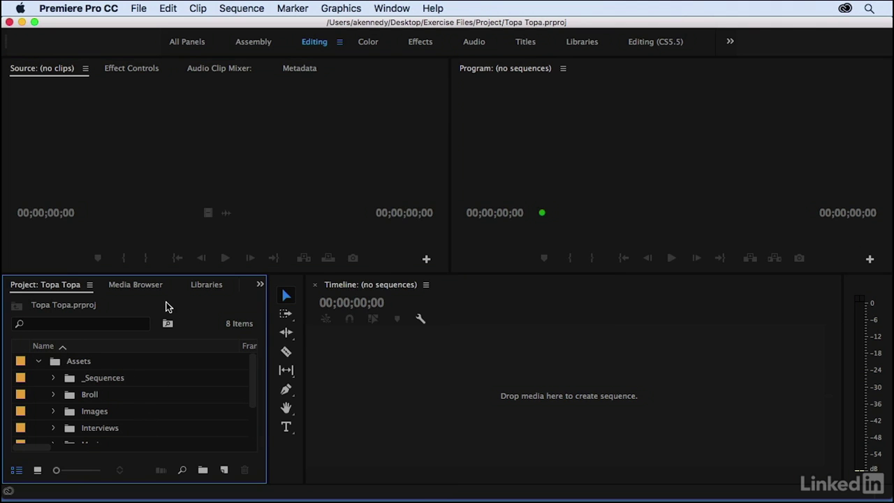
- Maximize the Project panel with the ~ key and place the cursor in its search field
{"action": "key", "text": "grave"}
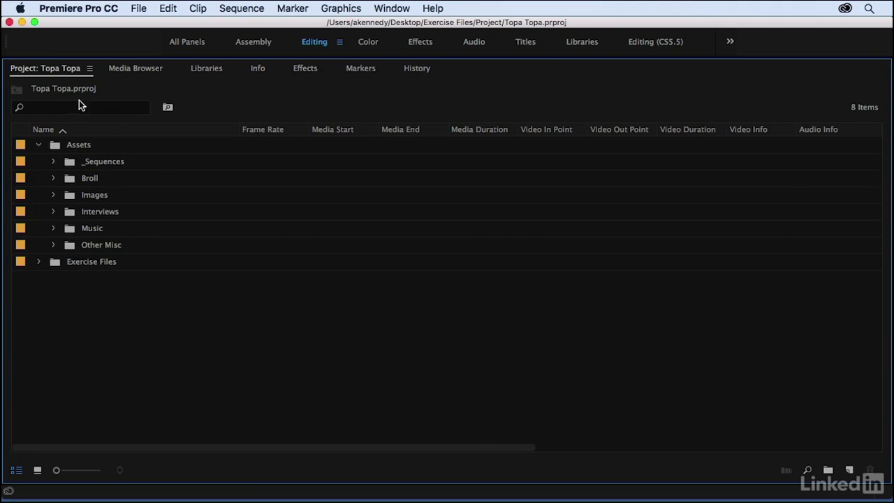
{"action": "left_click", "coordinate": [55, 107]}
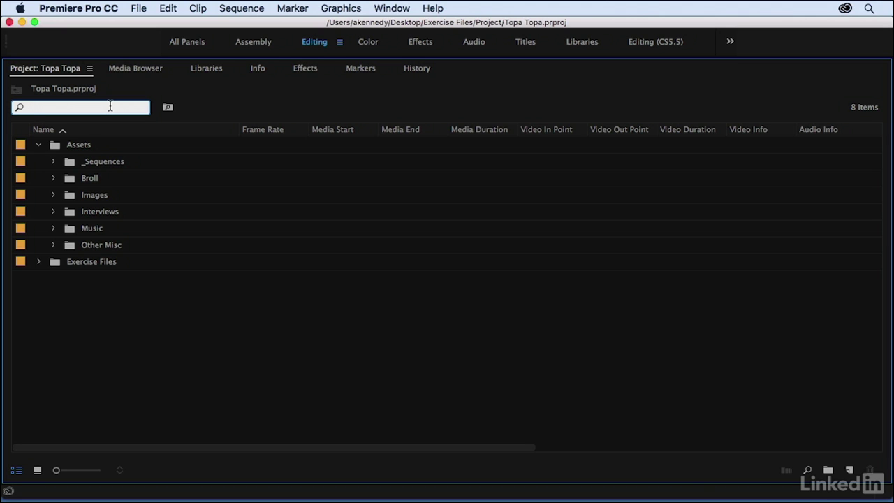
- Filter the project list by 'coffee' and scroll through the matching items
{"action": "type", "text": "coffee"}
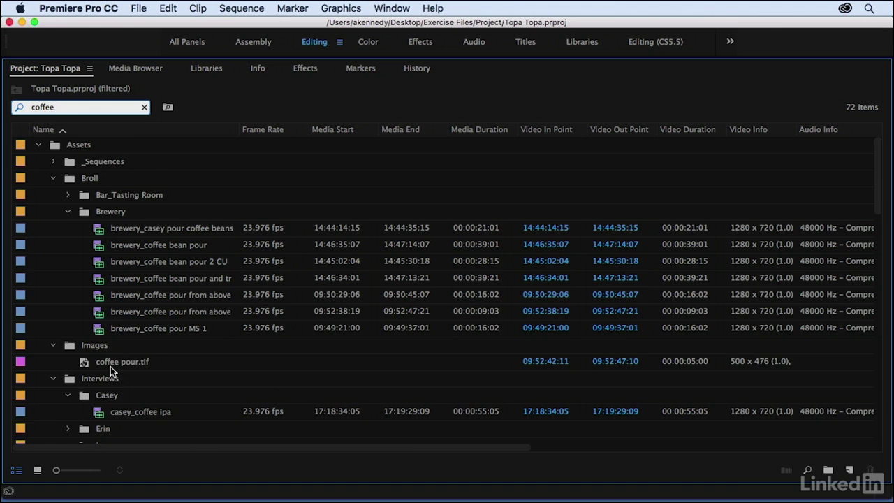
{"action": "scroll", "coordinate": [110, 367], "scroll_direction": "down", "scroll_amount": 5}
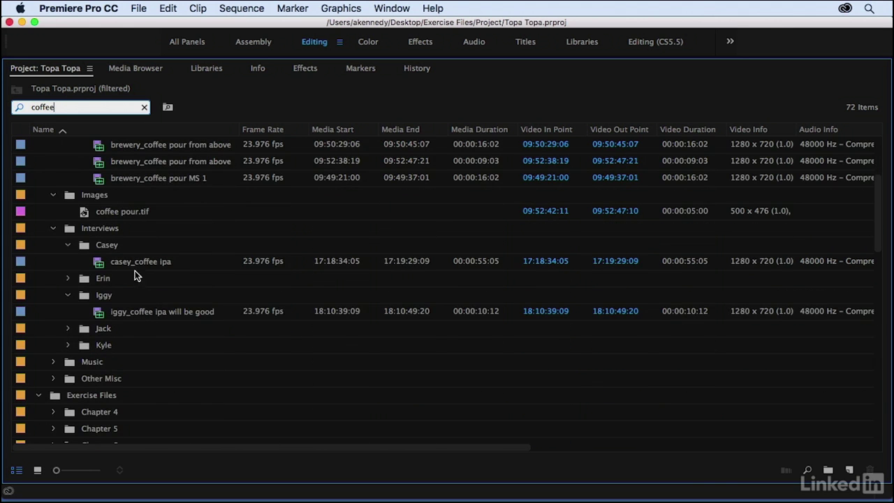
{"action": "scroll", "coordinate": [133, 265], "scroll_direction": "up", "scroll_amount": 5}
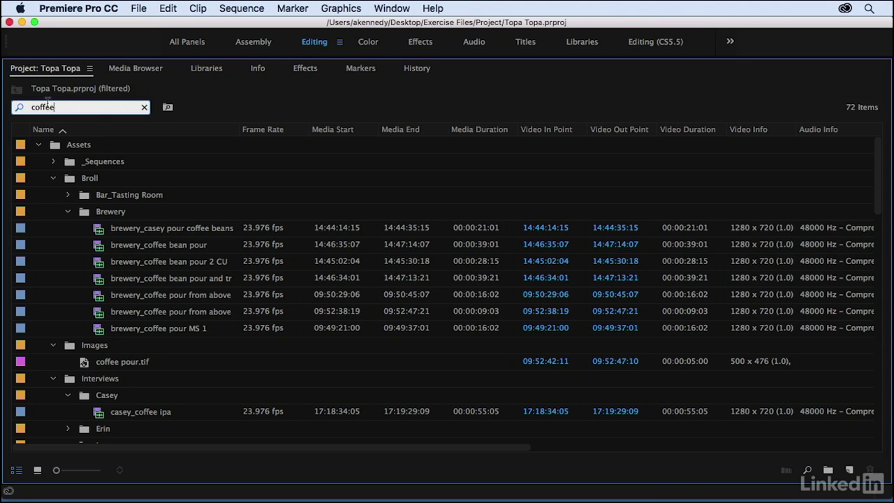
- Clear the filter and create a search bin finding 'coffee' in All Metadata
{"action": "left_click", "coordinate": [144, 109]}
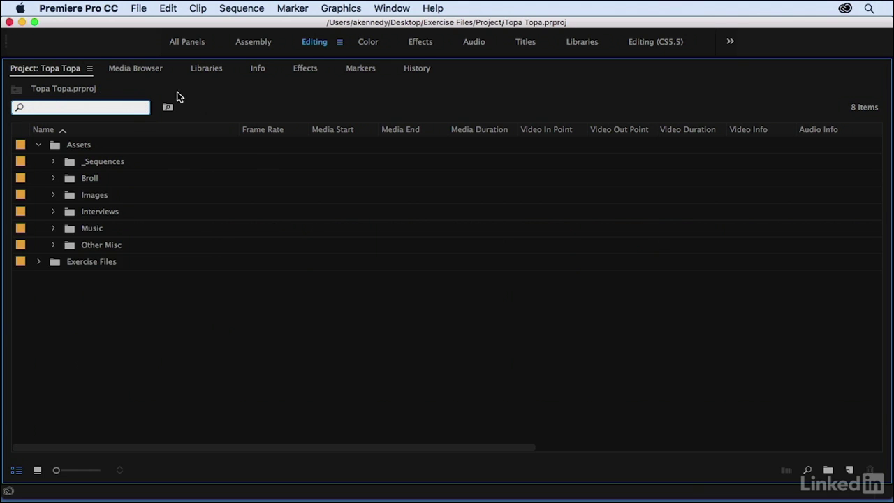
{"action": "left_click", "coordinate": [167, 109]}
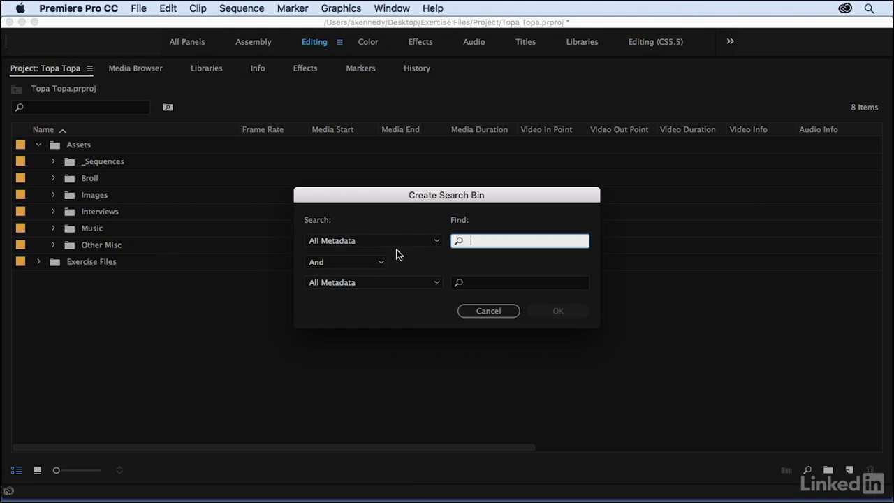
{"action": "left_click", "coordinate": [417, 241]}
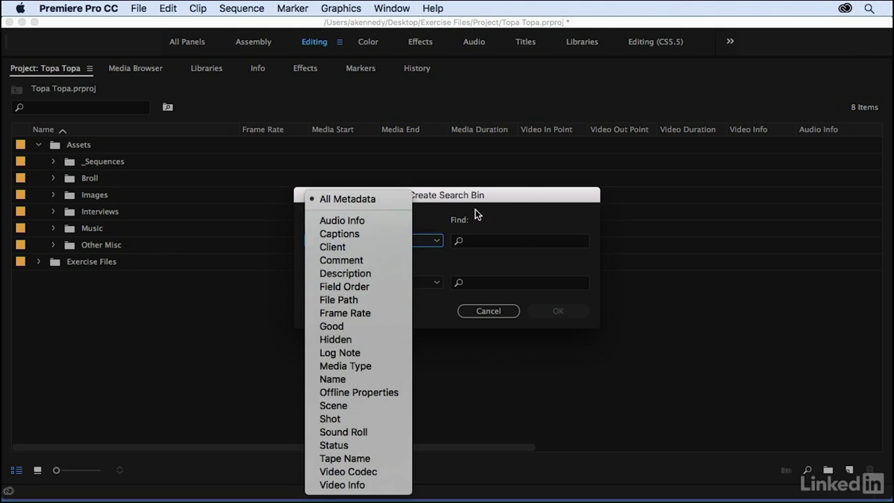
{"action": "left_click", "coordinate": [517, 246]}
{"action": "left_click", "coordinate": [504, 240]}
{"action": "type", "text": "c"}
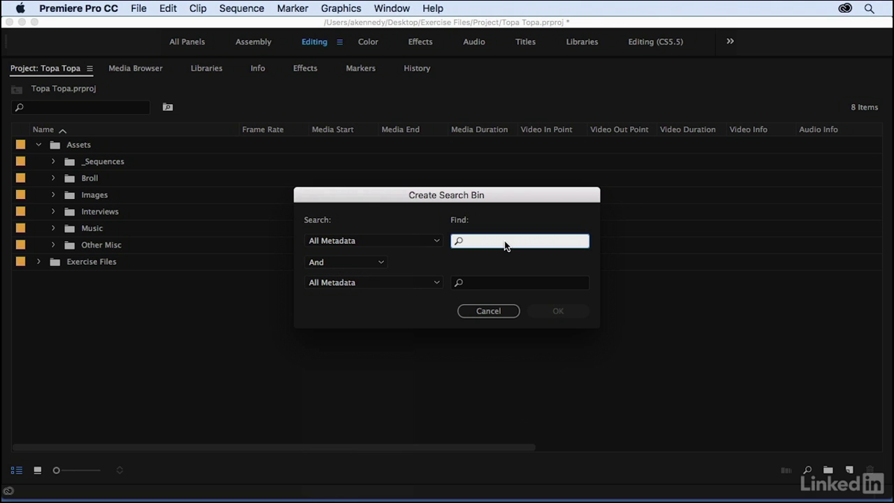
{"action": "type", "text": "offee"}
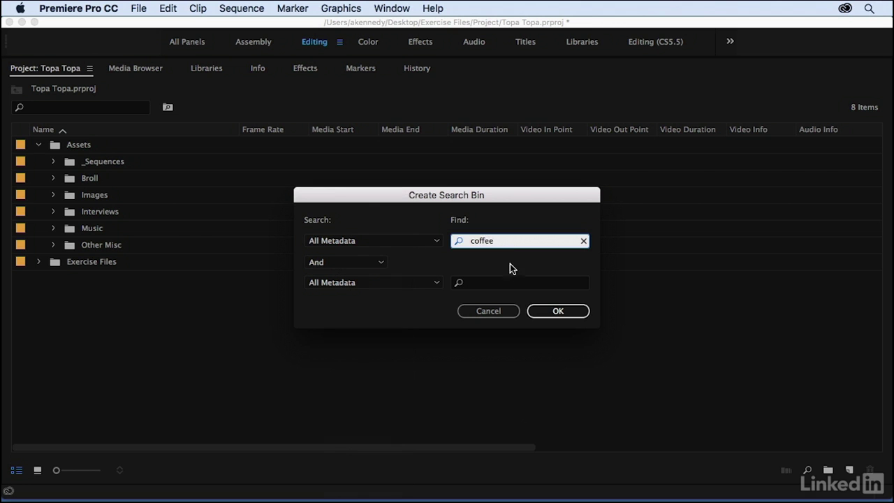
{"action": "left_click", "coordinate": [544, 315]}
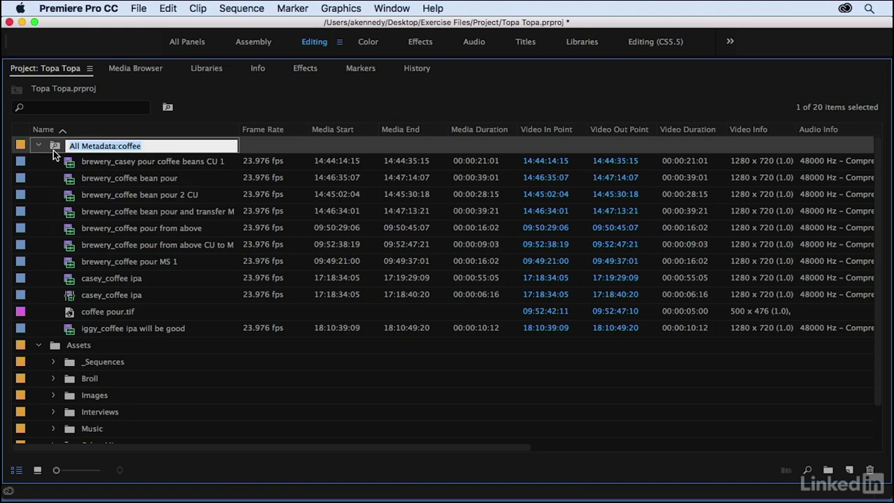
- Create an All Metadata:outside search bin, then collapse both the outside and coffee bins
{"action": "left_click", "coordinate": [168, 108]}
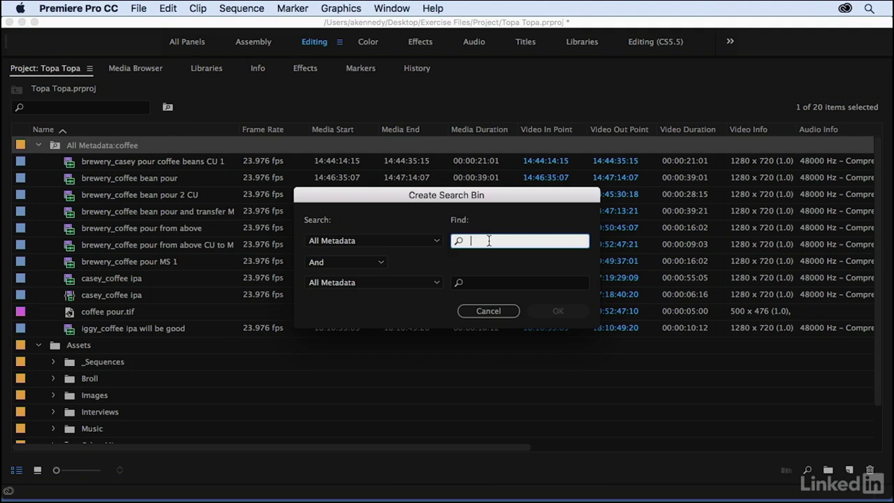
{"action": "type", "text": "outside"}
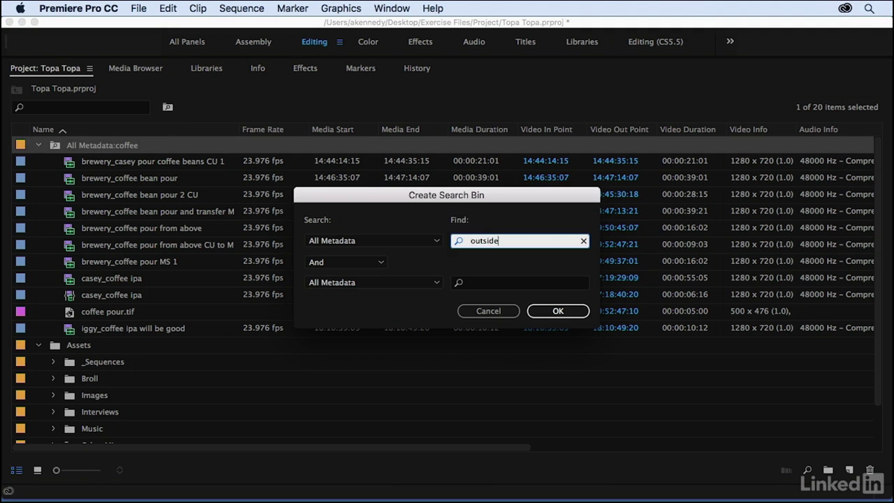
{"action": "left_click", "coordinate": [557, 311]}
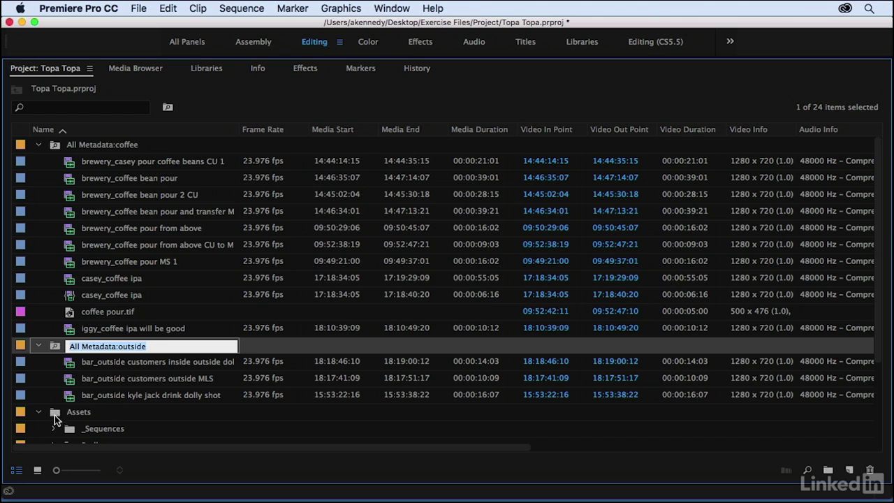
{"action": "left_click", "coordinate": [38, 347]}
{"action": "left_click", "coordinate": [38, 348]}
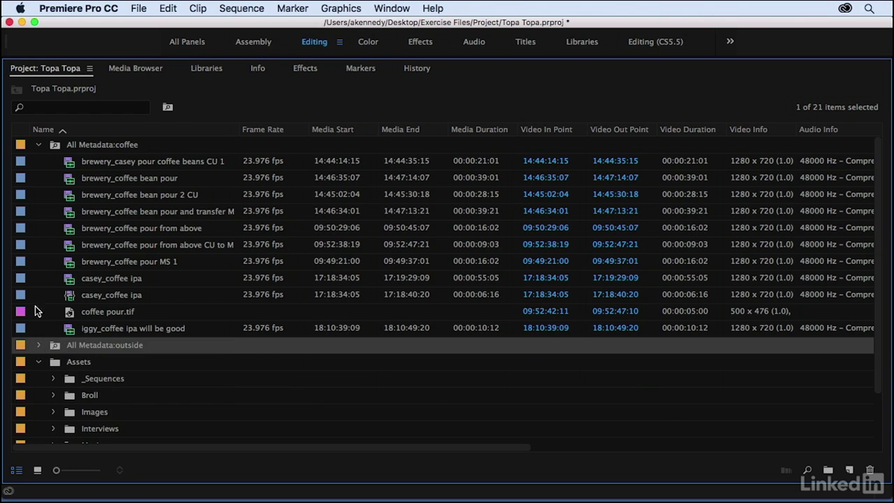
{"action": "left_click", "coordinate": [39, 145]}
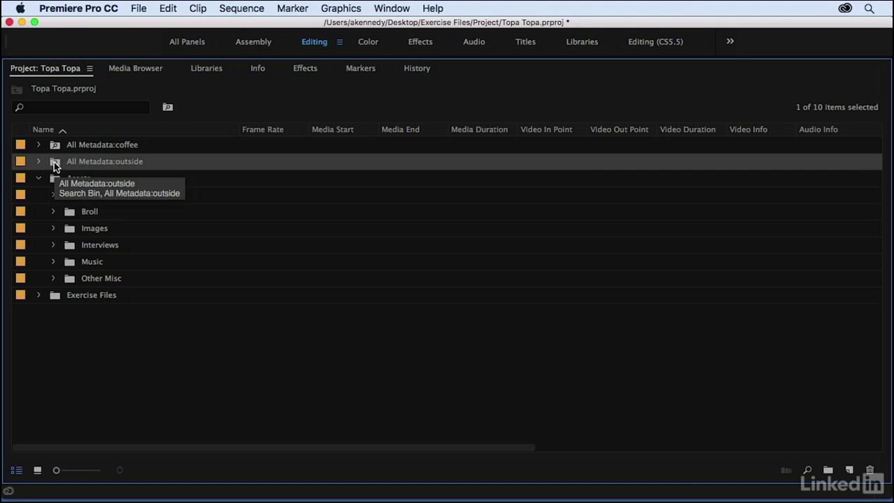
- Delete the All Metadata:outside bin and expand All Metadata:coffee to show its clips
{"action": "key", "text": "Delete"}
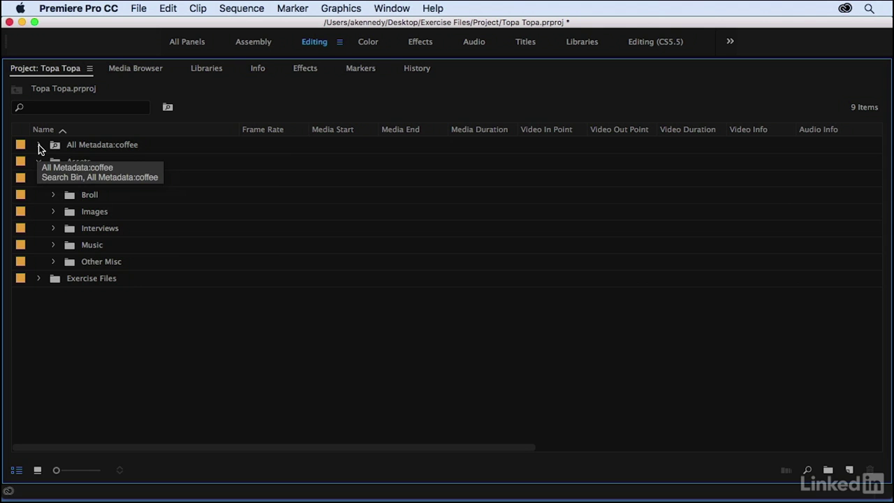
{"action": "left_click", "coordinate": [38, 145]}
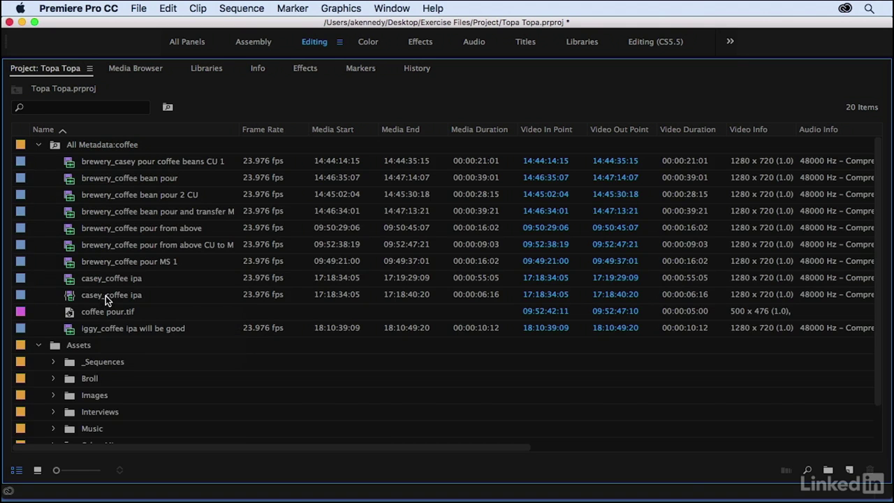
- Enable the Comment column under Premiere Pro Project Metadata in Metadata Display
{"action": "right_click", "coordinate": [224, 127]}
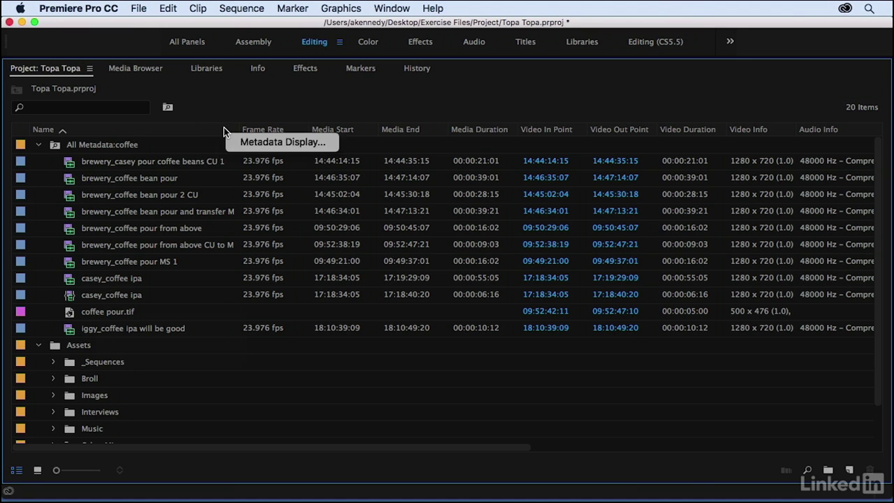
{"action": "left_click", "coordinate": [241, 140]}
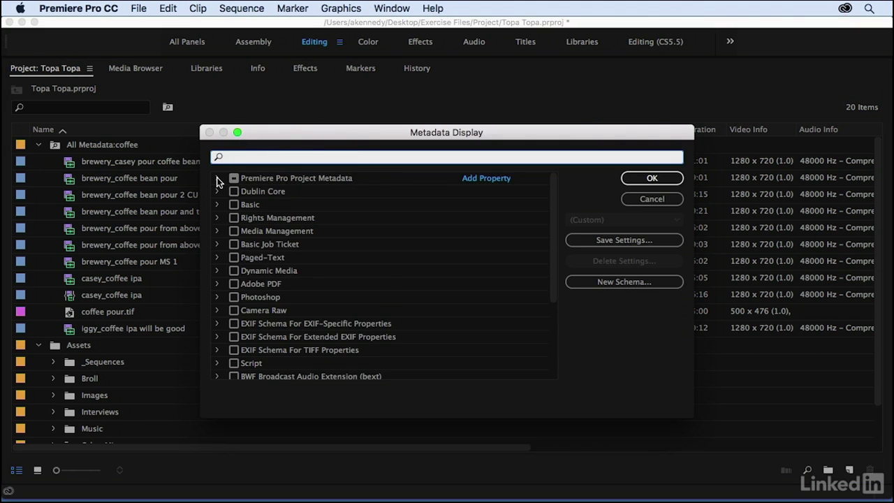
{"action": "left_click", "coordinate": [217, 179]}
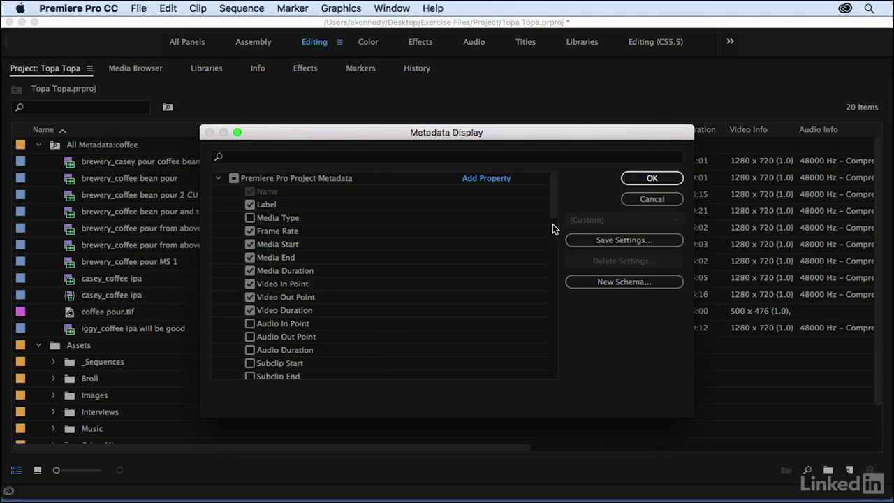
{"action": "left_click_drag", "start_coordinate": [553, 210], "coordinate": [555, 254]}
{"action": "left_click", "coordinate": [250, 283]}
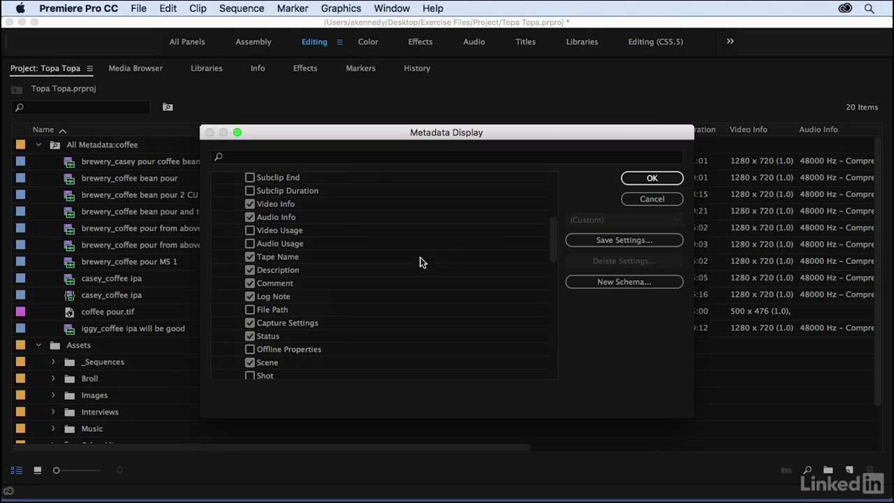
{"action": "left_click", "coordinate": [652, 178]}
- Move the Comment column so it sits directly after Name
{"action": "scroll", "coordinate": [420, 210], "scroll_direction": "right", "scroll_amount": 5}
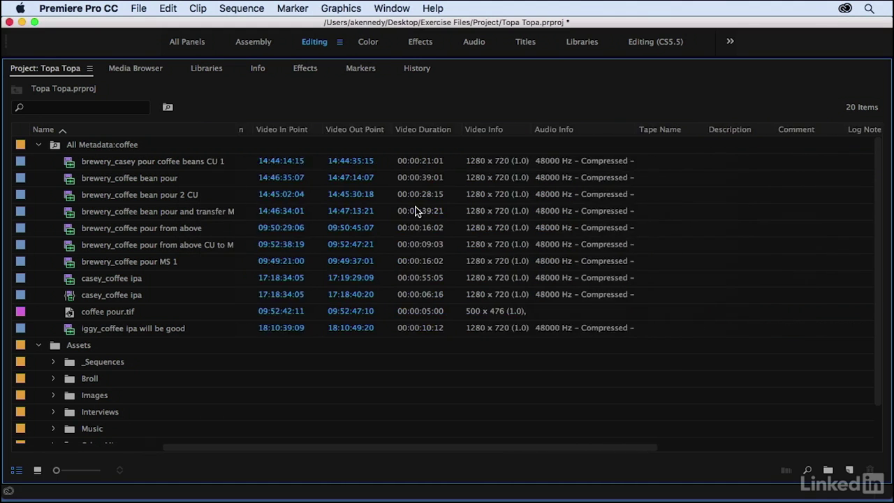
{"action": "scroll", "coordinate": [418, 211], "scroll_direction": "right", "scroll_amount": 3}
{"action": "left_click_drag", "start_coordinate": [661, 130], "coordinate": [394, 131]}
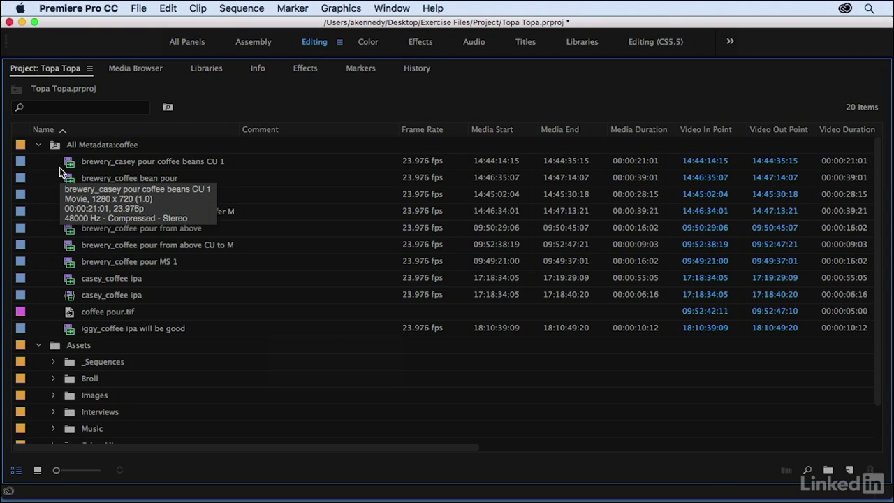
- Enter Comments best, good, good, best, best, best, good for the first seven coffee clips
{"action": "left_click", "coordinate": [264, 165]}
{"action": "type", "text": "best"}
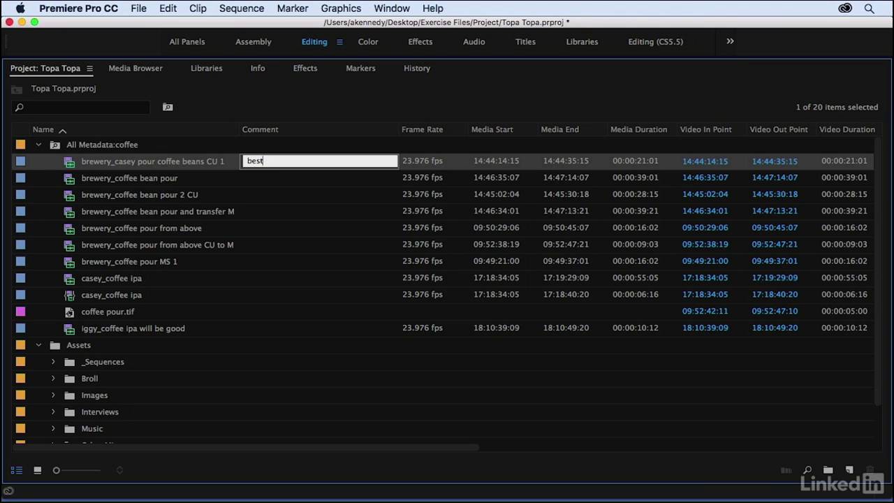
{"action": "key", "text": "Return"}
{"action": "type", "text": "good"}
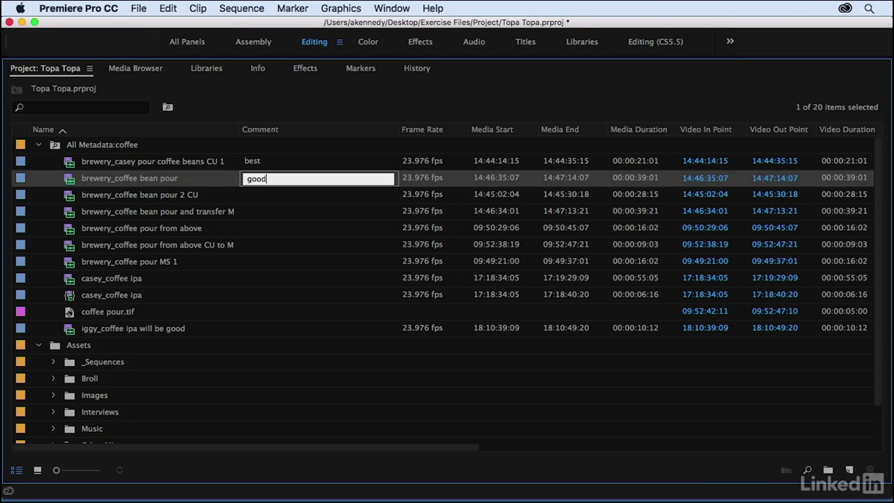
{"action": "key", "text": "Return"}
{"action": "type", "text": "good"}
{"action": "key", "text": "Return"}
{"action": "type", "text": "best"}
{"action": "key", "text": "Return"}
{"action": "type", "text": "best"}
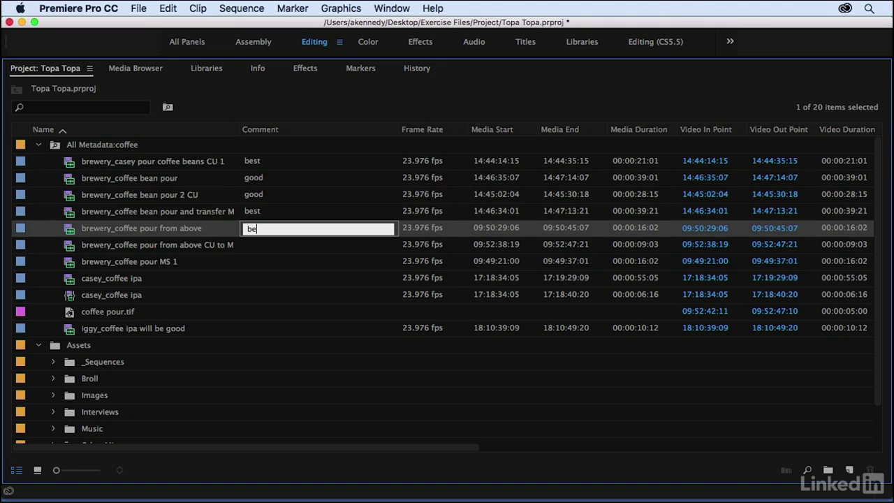
{"action": "key", "text": "Return"}
{"action": "type", "text": "best"}
{"action": "key", "text": "Return"}
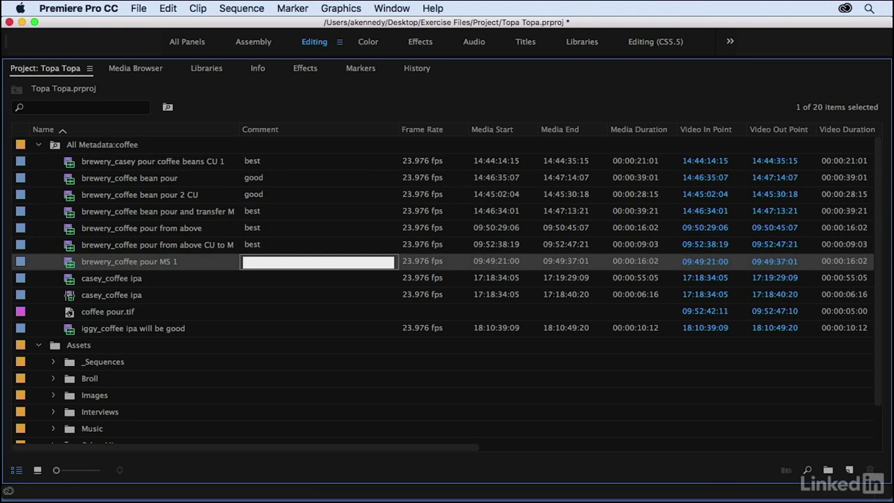
{"action": "type", "text": "good"}
{"action": "left_click", "coordinate": [55, 148]}
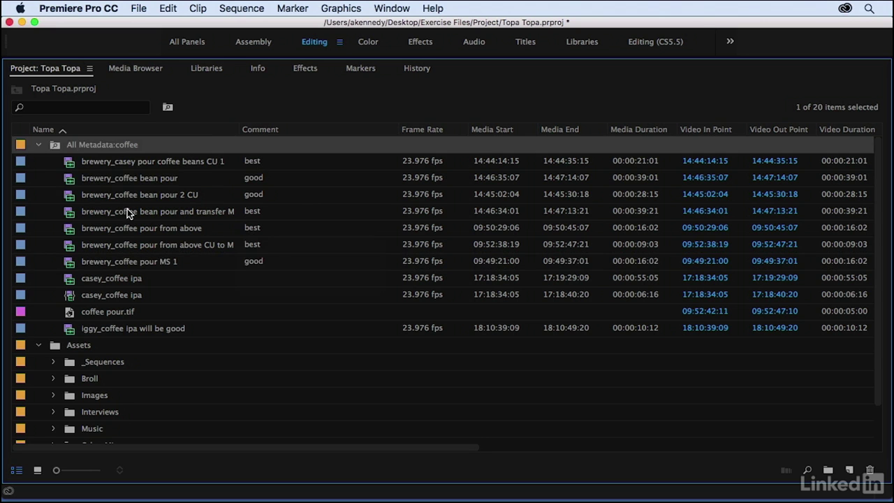
- Edit the coffee search bin, adding a second criterion where Comment matches 'best'
{"action": "right_click", "coordinate": [53, 145]}
{"action": "left_click", "coordinate": [109, 347]}
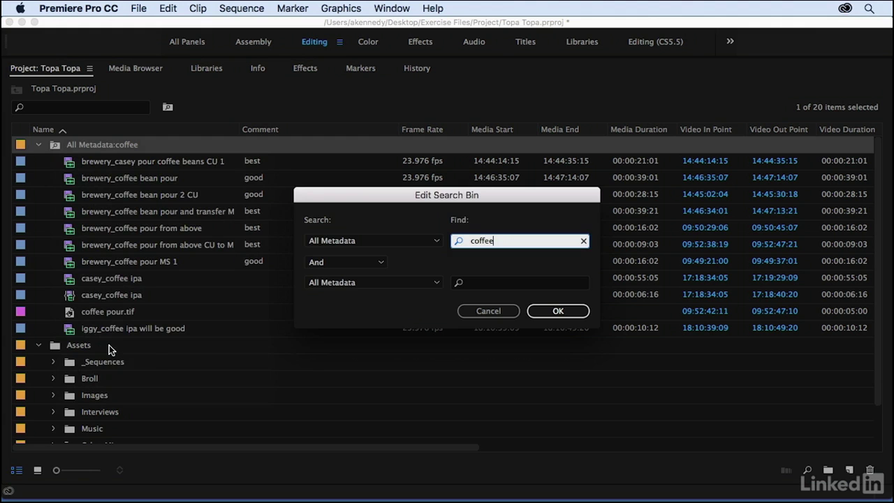
{"action": "left_click", "coordinate": [428, 288]}
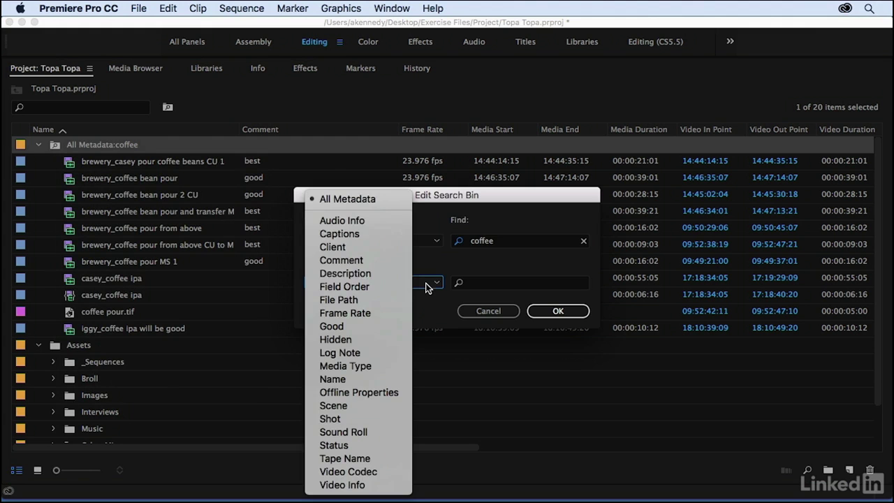
{"action": "left_click", "coordinate": [370, 259]}
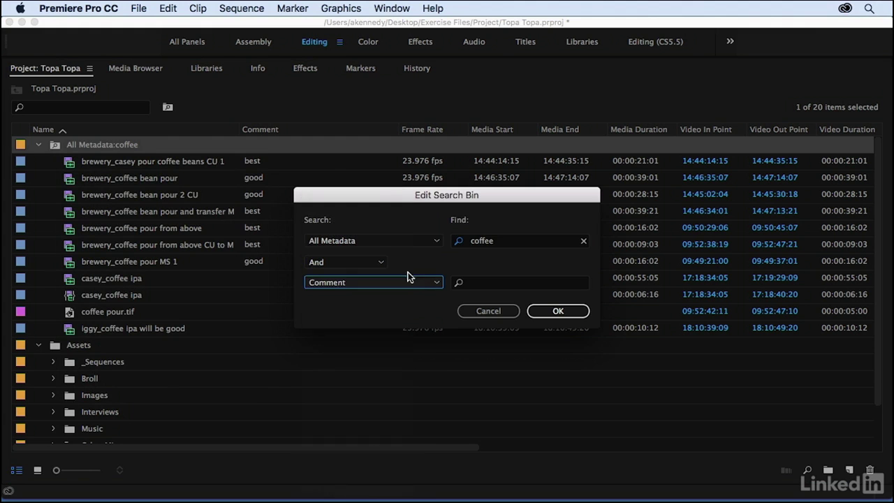
{"action": "left_click", "coordinate": [489, 284]}
{"action": "type", "text": "best"}
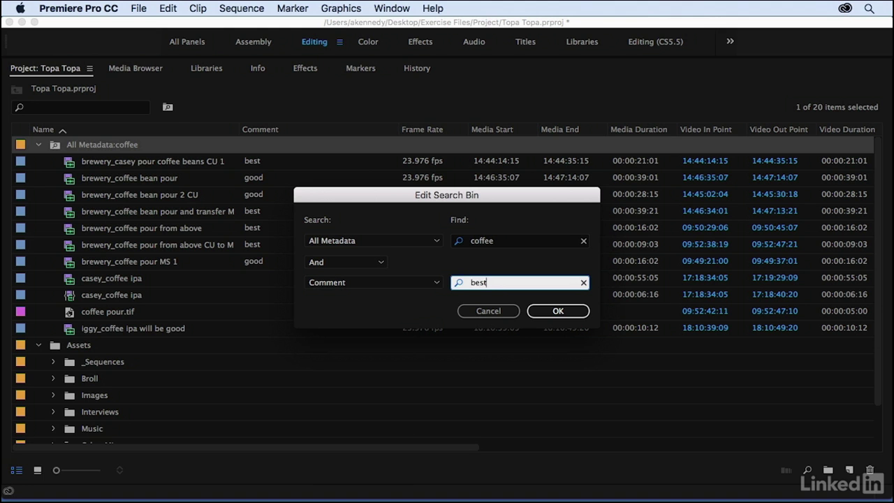
{"action": "left_click", "coordinate": [559, 312]}
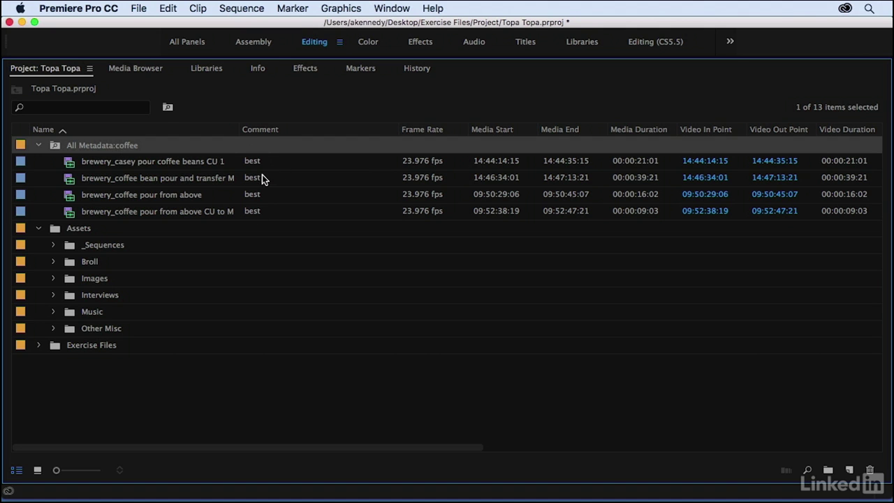
- Set casey_coffee ipa's Comment to 'best' inside Interviews > Casey
{"action": "left_click", "coordinate": [52, 298]}
{"action": "left_click", "coordinate": [66, 313]}
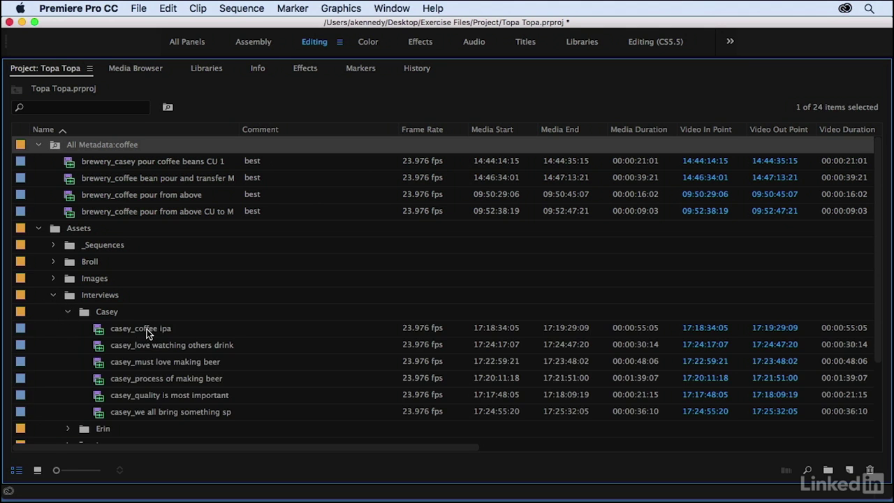
{"action": "left_click", "coordinate": [254, 329]}
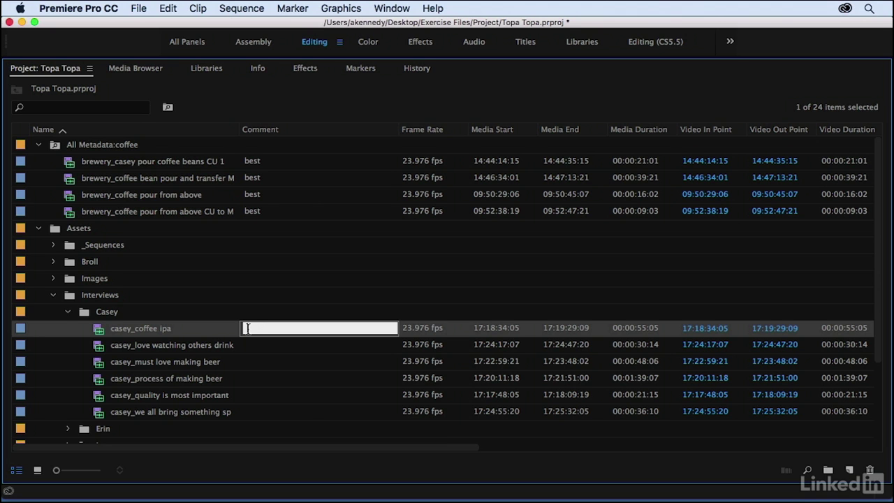
{"action": "type", "text": "best"}
{"action": "key", "text": "Return"}
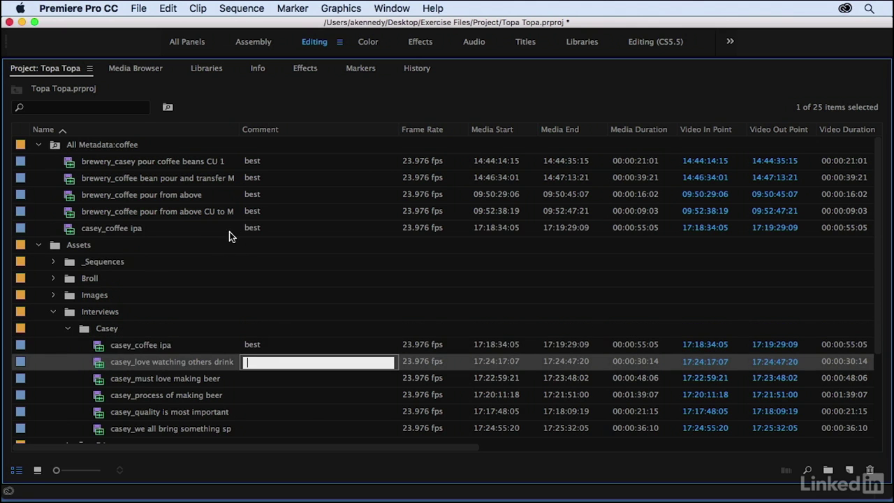
- Collapse the Casey and Interviews folders and delete the All Metadata:coffee search bin
{"action": "left_click", "coordinate": [68, 330]}
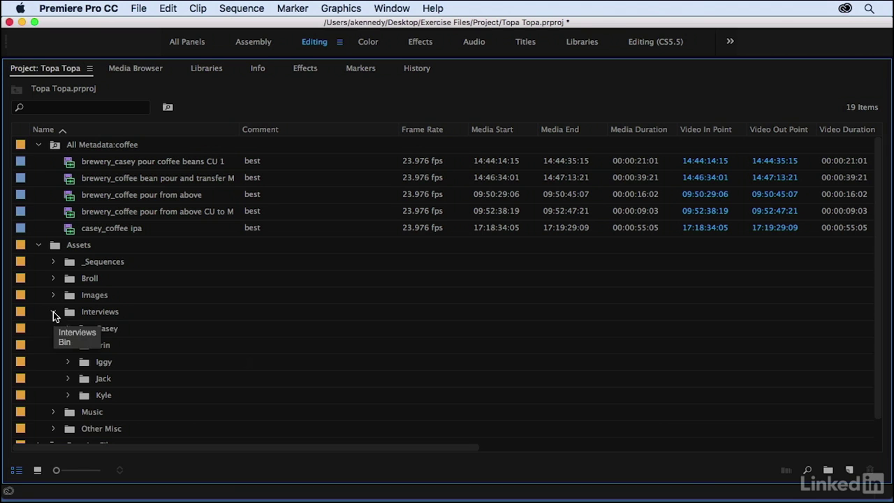
{"action": "left_click", "coordinate": [53, 311]}
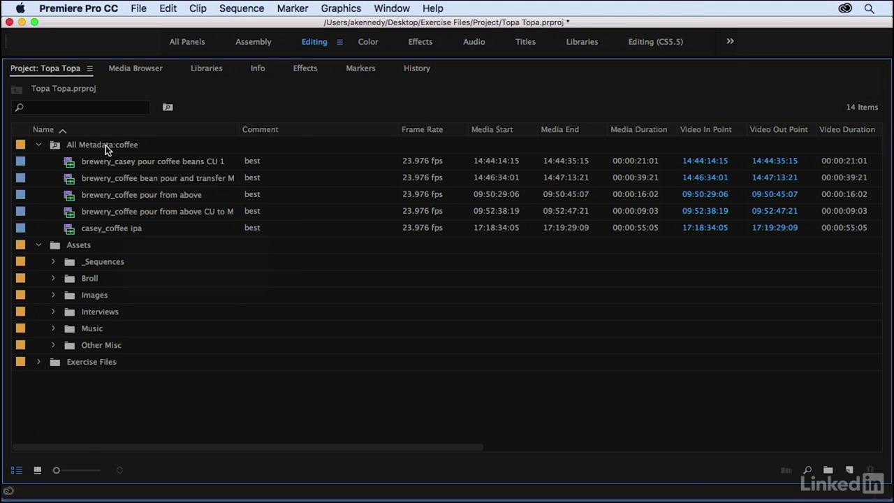
{"action": "left_click", "coordinate": [53, 145]}
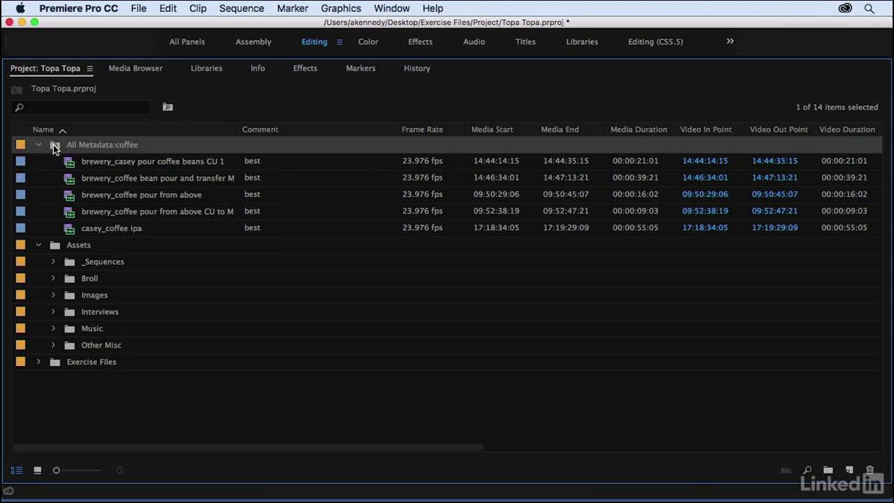
{"action": "key", "text": "Delete"}
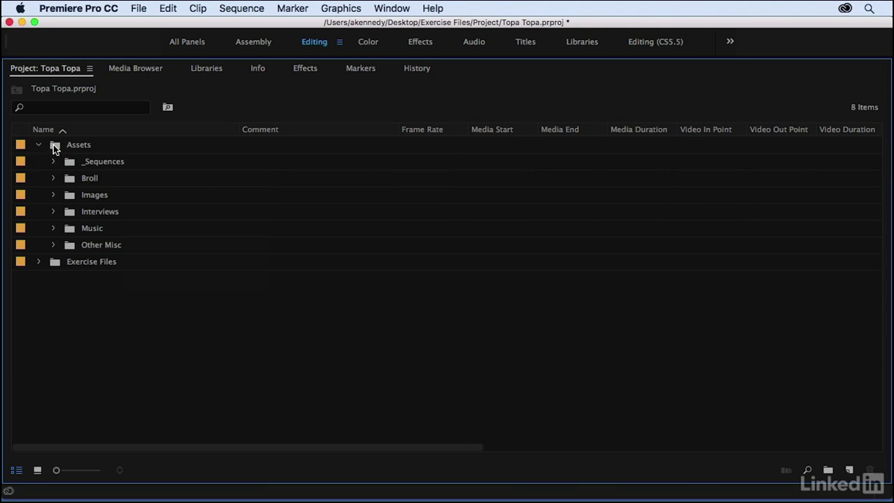